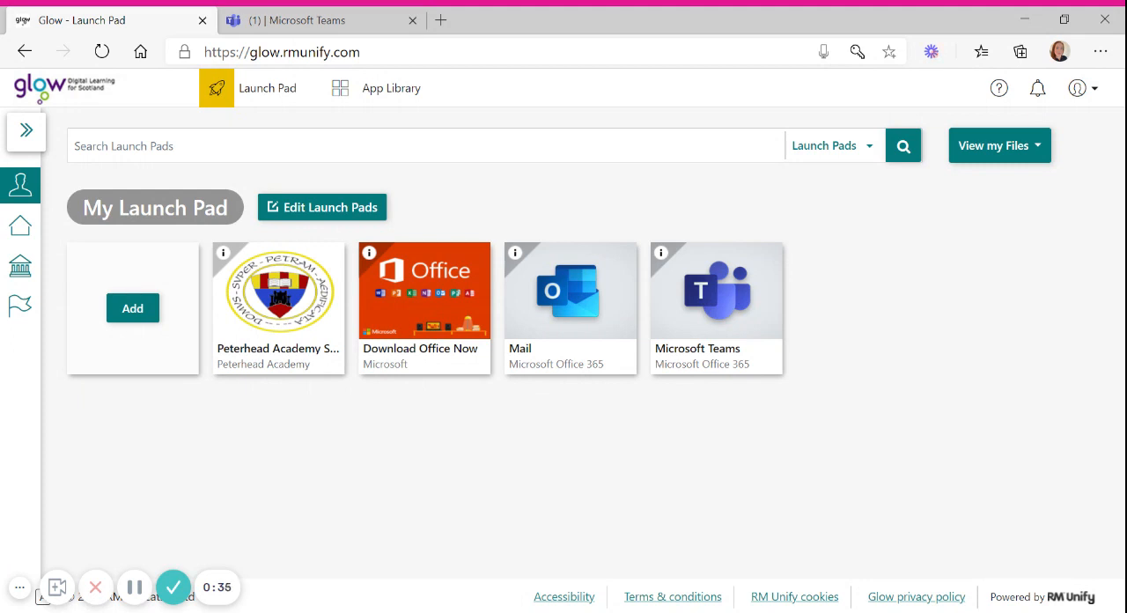
Step: Switch to Microsoft Teams and open the Class Notebook of the TEST TEAM VC team
left_click(299, 19)
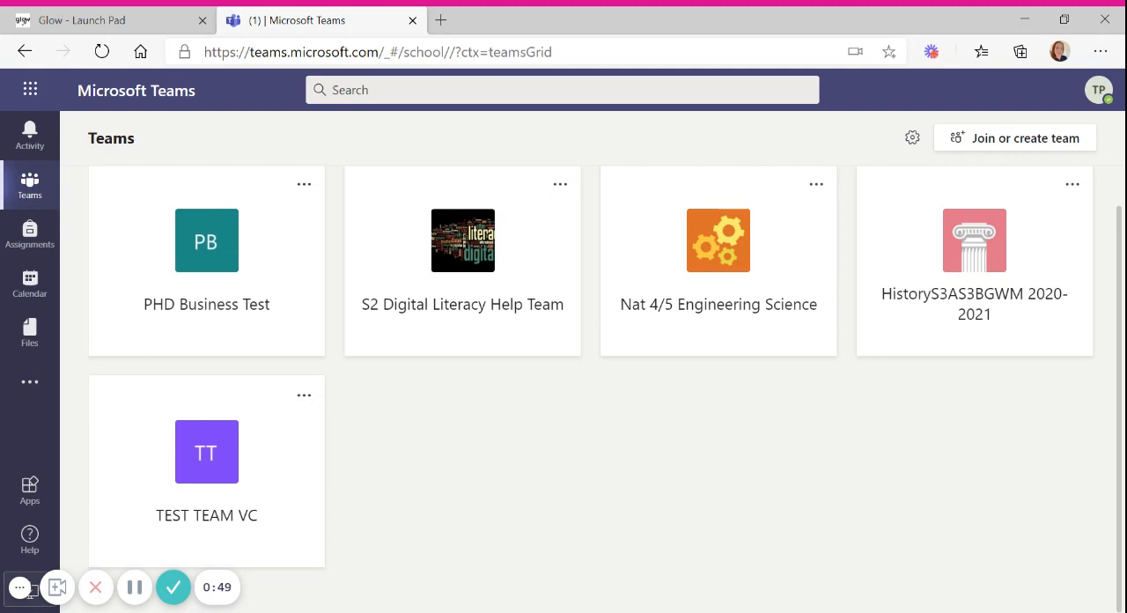
left_click(197, 463)
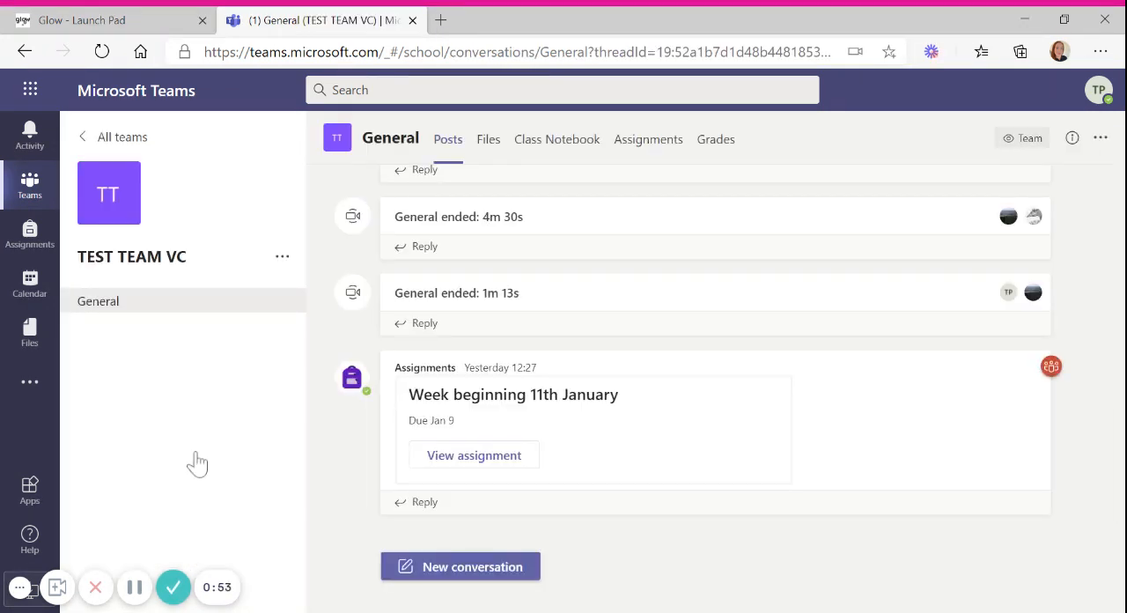
left_click(583, 149)
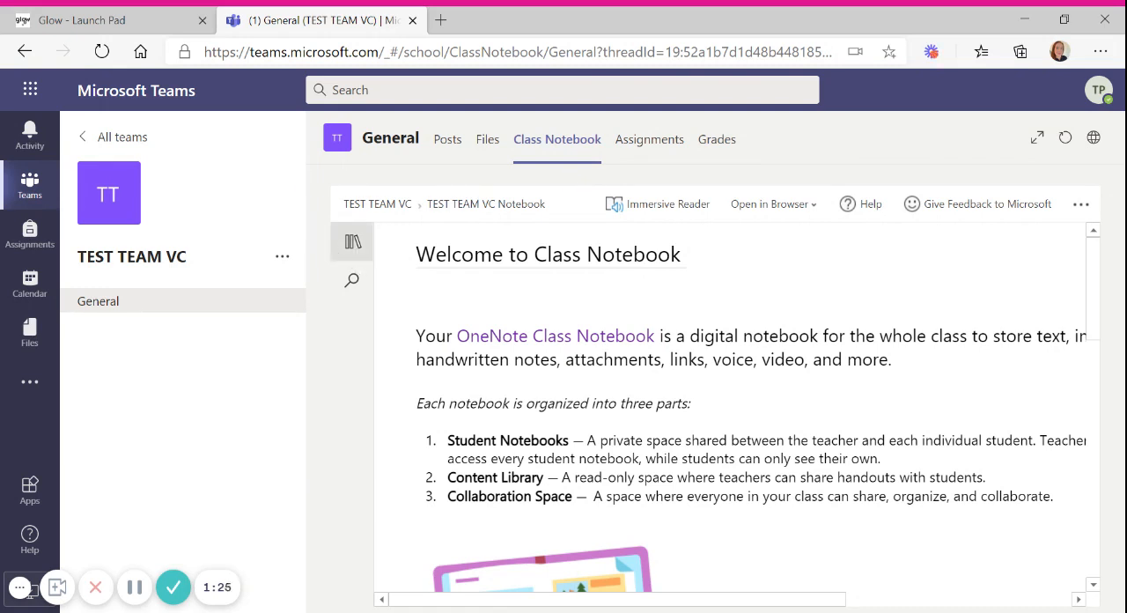
Step: Show the notebook's section list and open the Homework section in the Test Pupil group
left_click(352, 242)
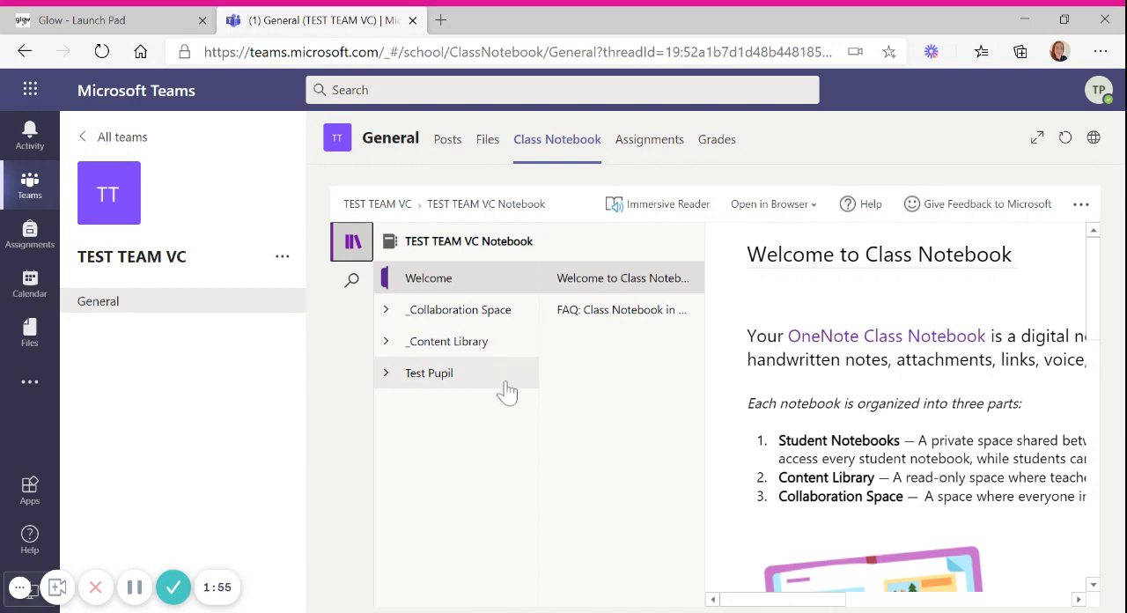
left_click(389, 377)
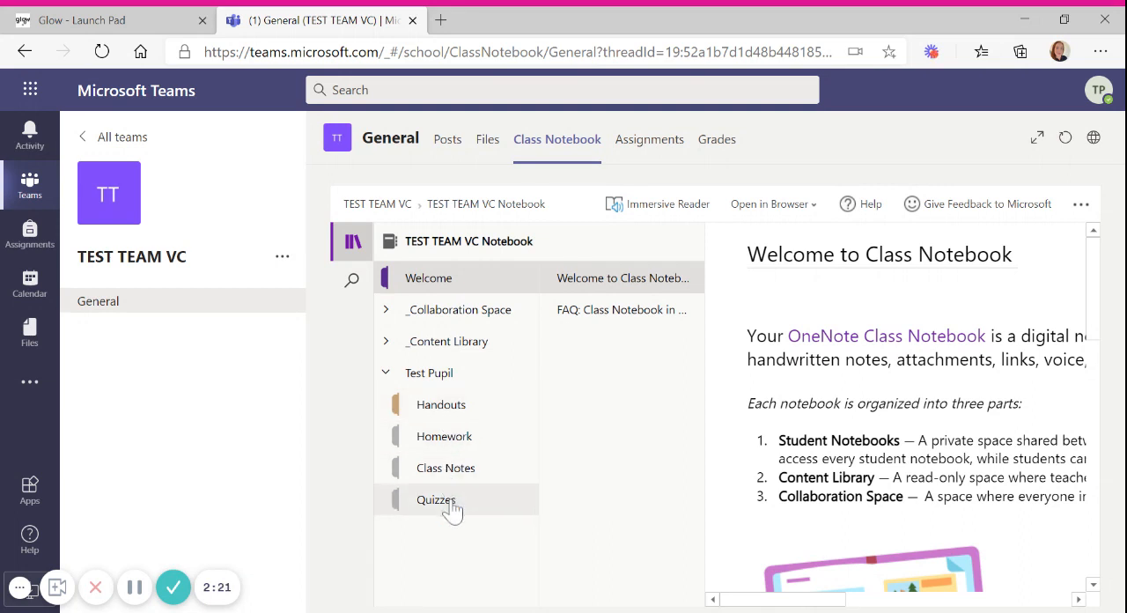
left_click(449, 446)
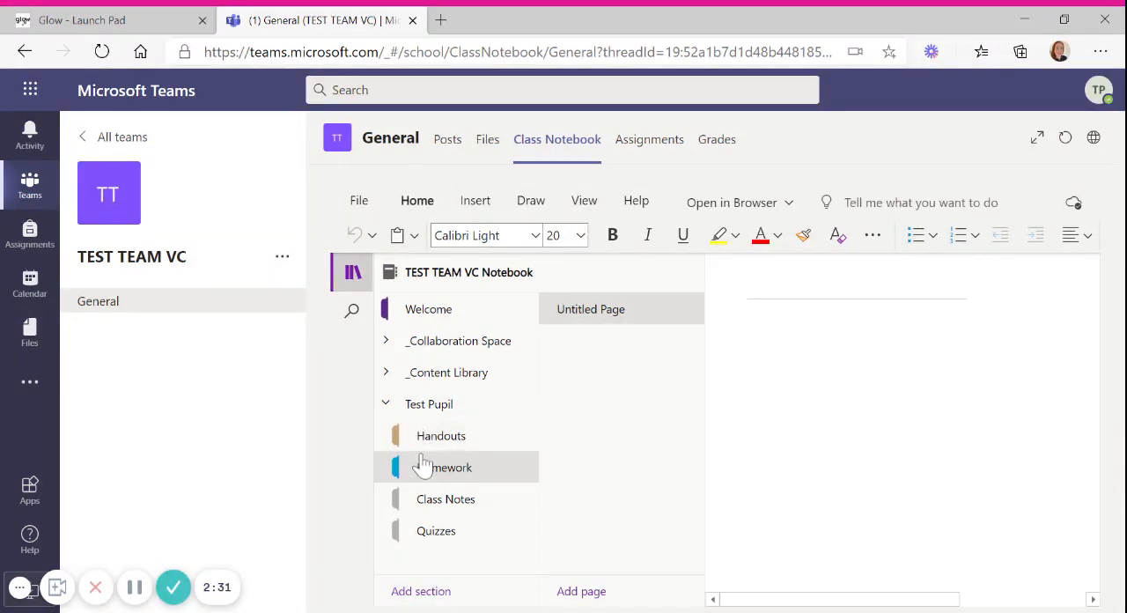
Step: Add a new section named "My stuff" to the Test Pupil group
left_click(432, 591)
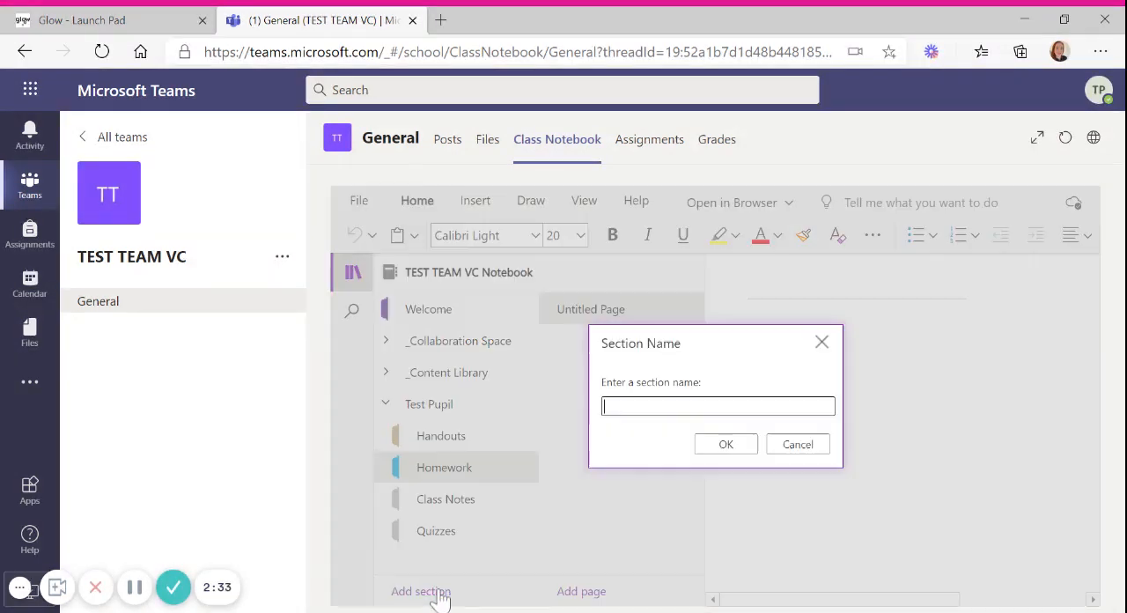
type("My stuff")
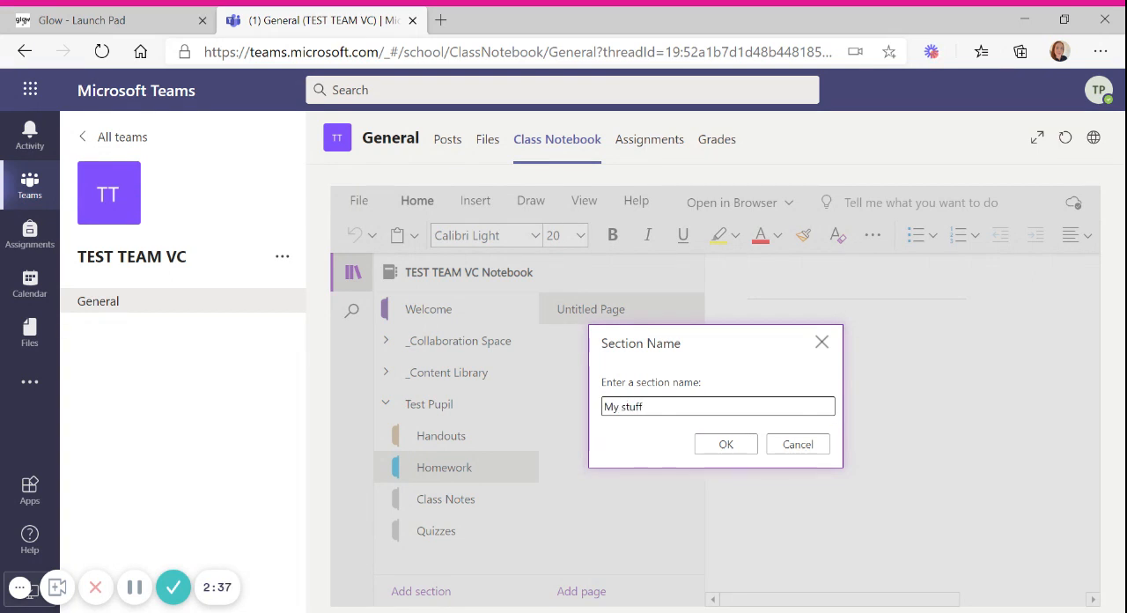
key("Return")
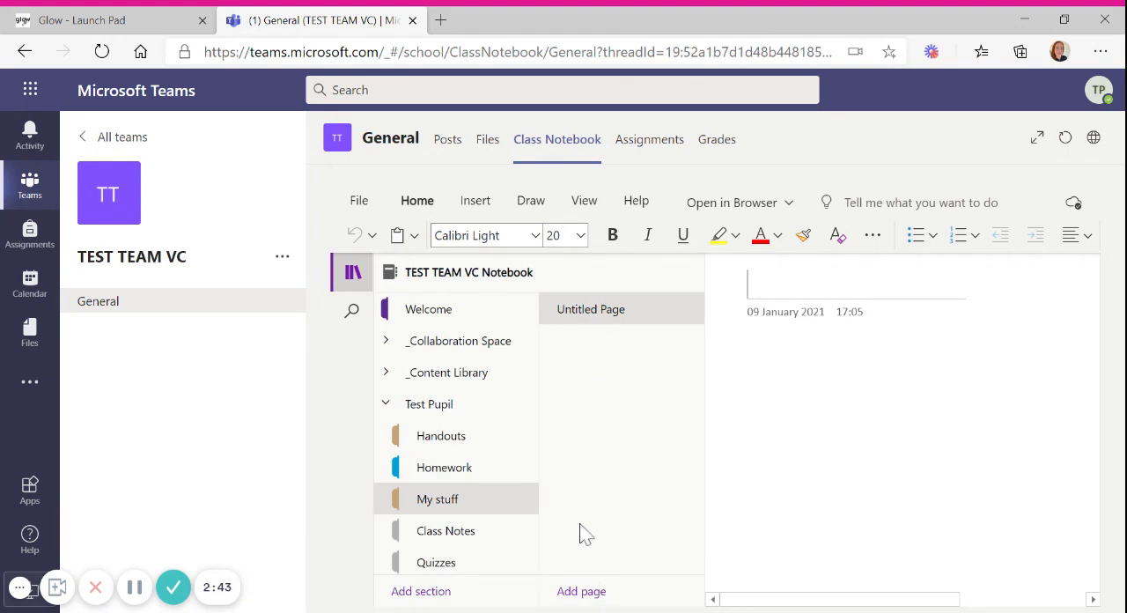
Step: In the Homework section, title the untitled page "Homework 1" and add a second page titled "Homework 2"
left_click(455, 476)
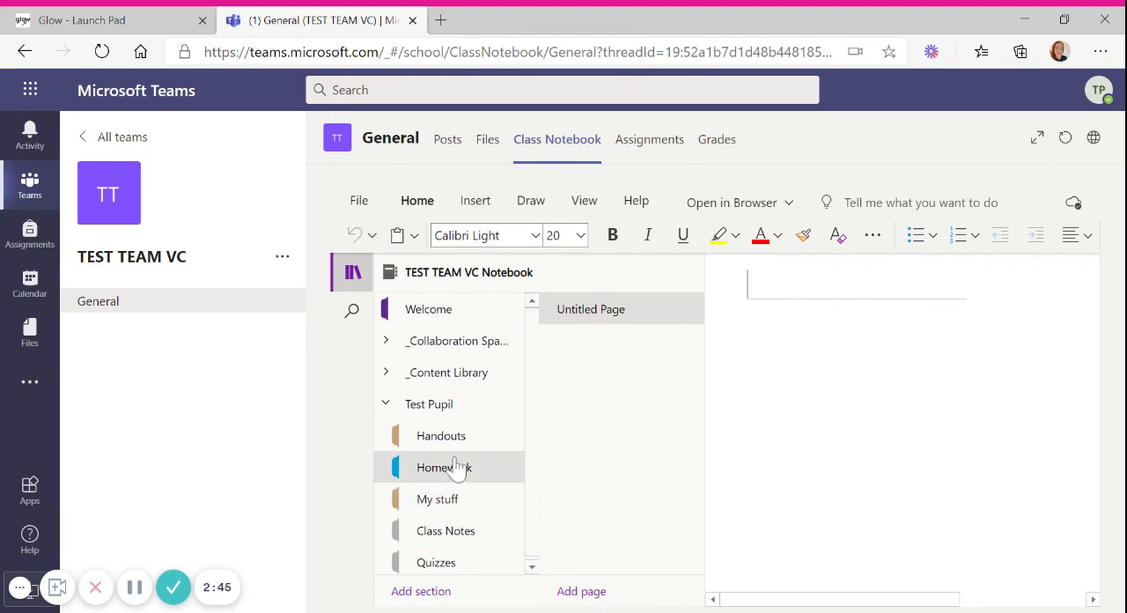
type("Ho")
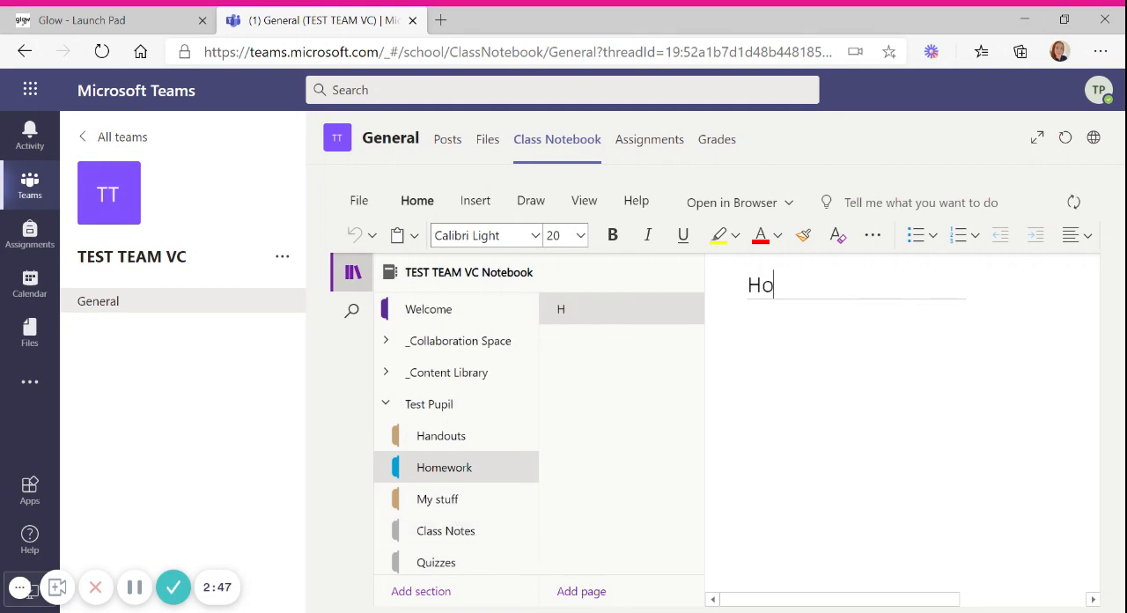
type("mework 1")
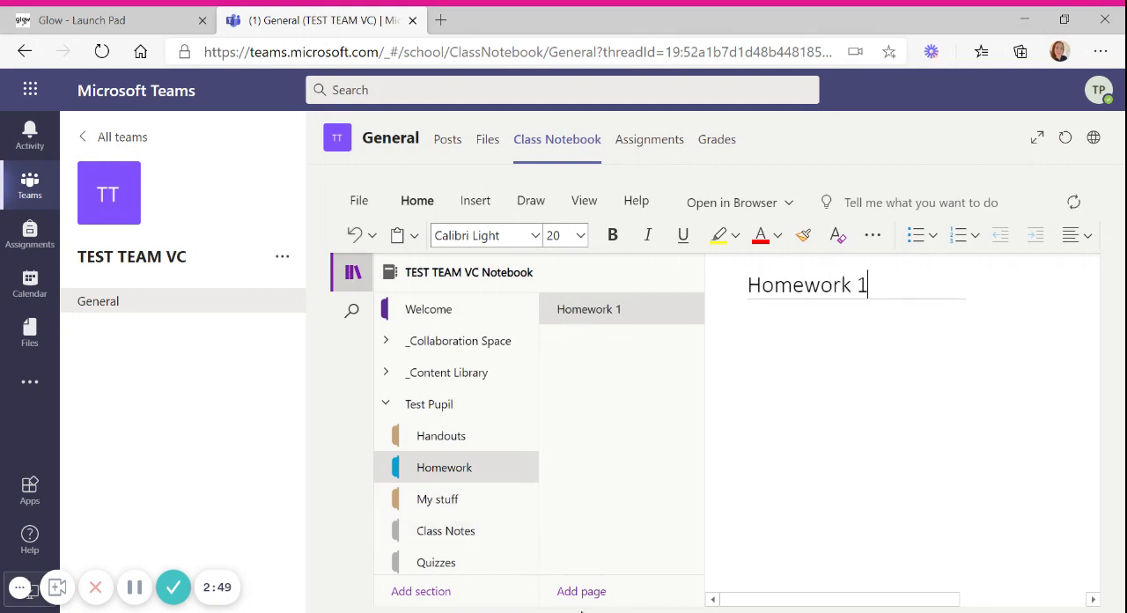
left_click(585, 591)
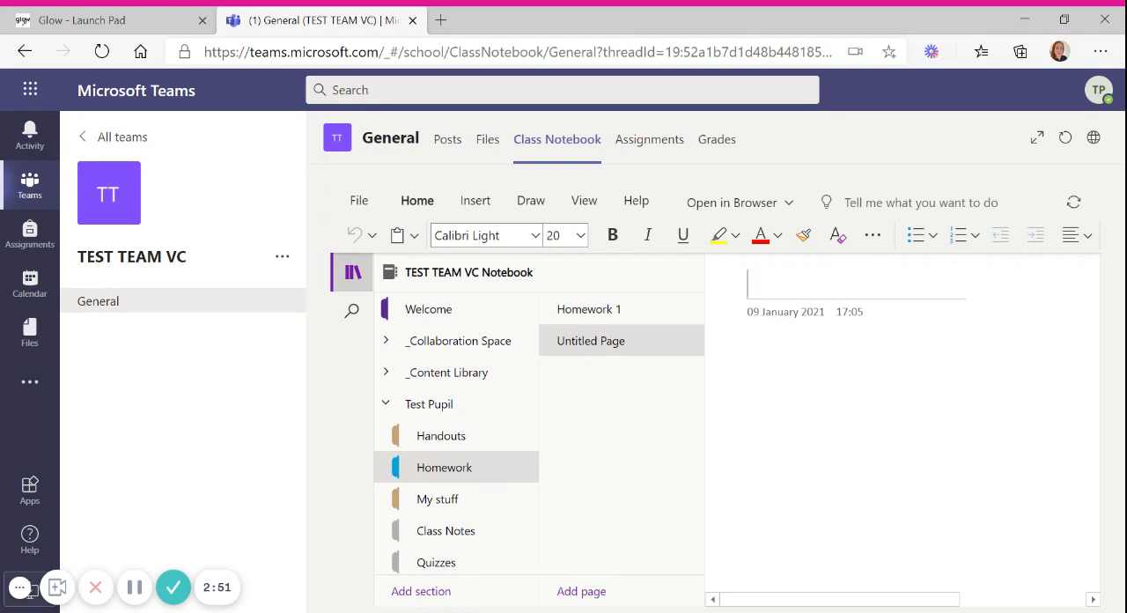
type("Homework 2")
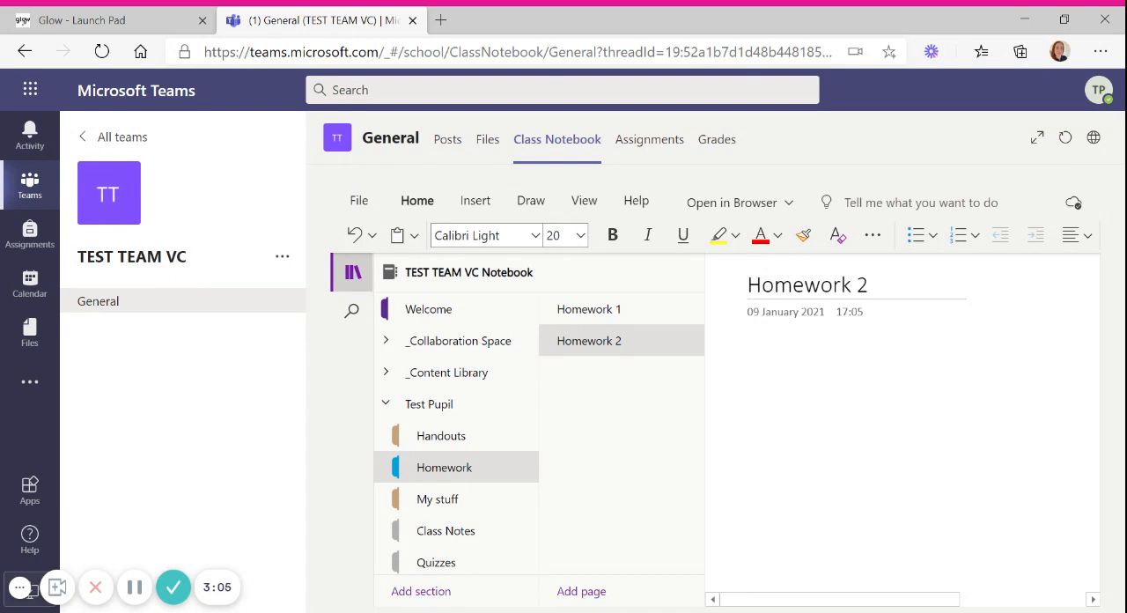
Step: On the Homework 1 – Internet Safety page in Handouts, add the text "This is my work." below the instructions
left_click(461, 449)
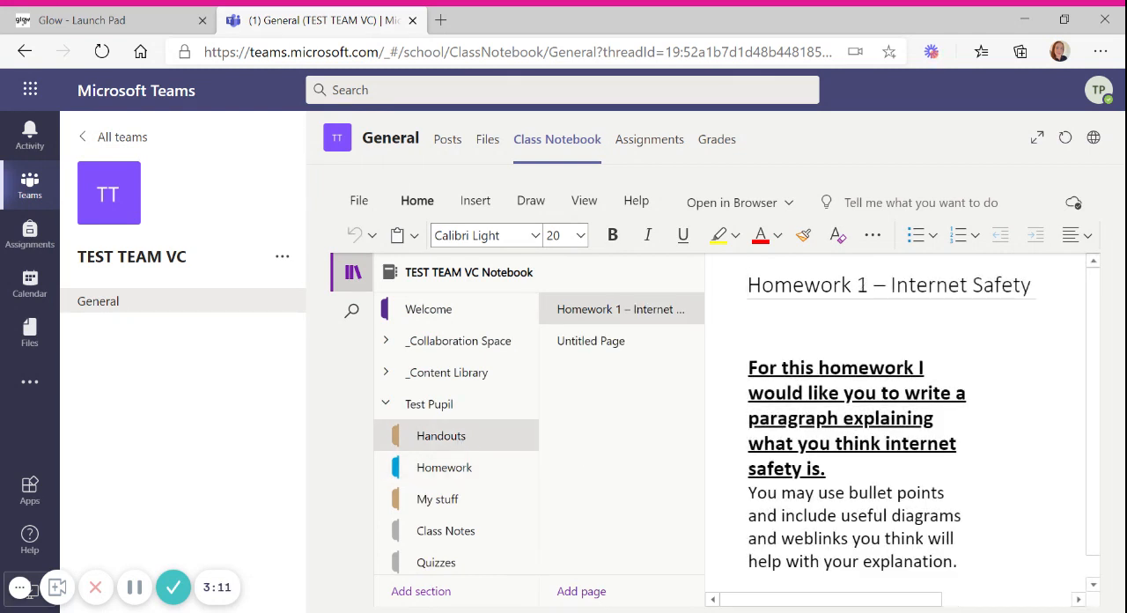
left_click(856, 418)
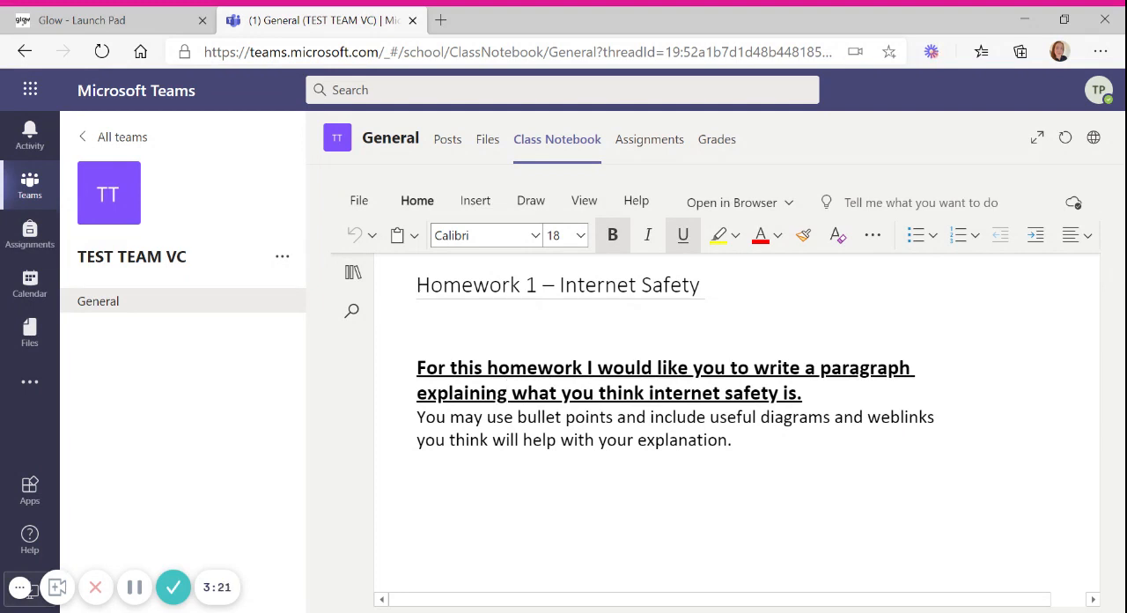
left_click_drag(418, 441, 424, 441)
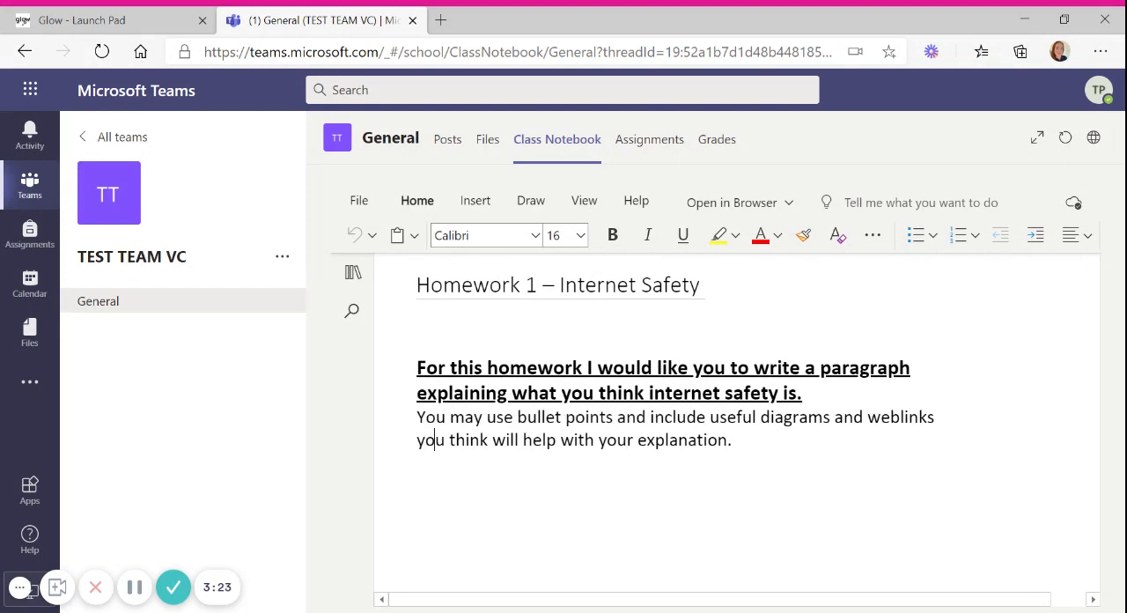
left_click(434, 526)
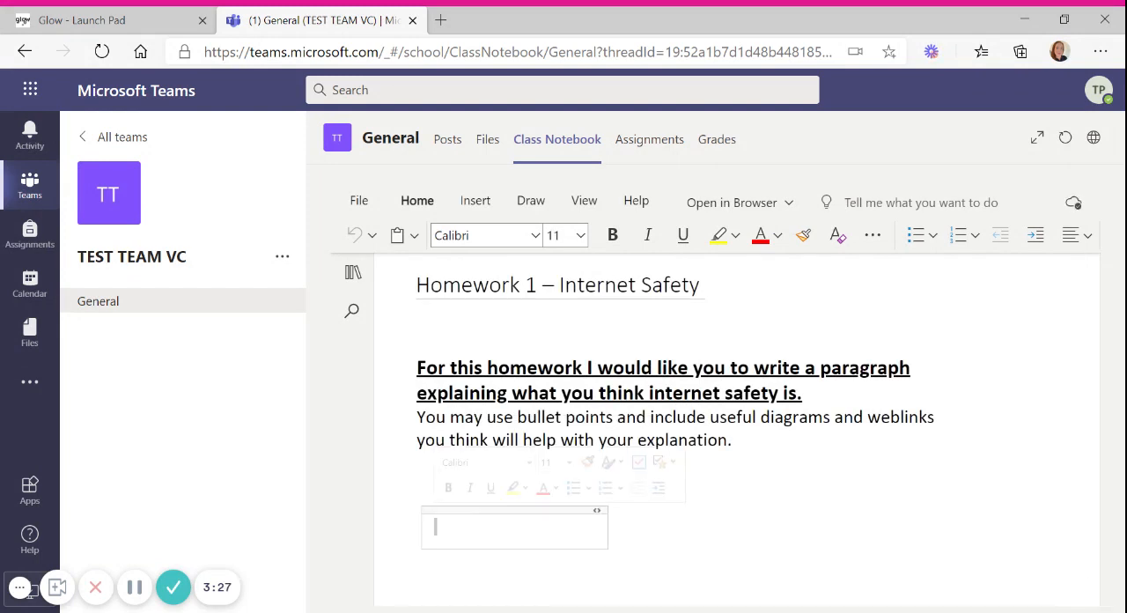
type("T")
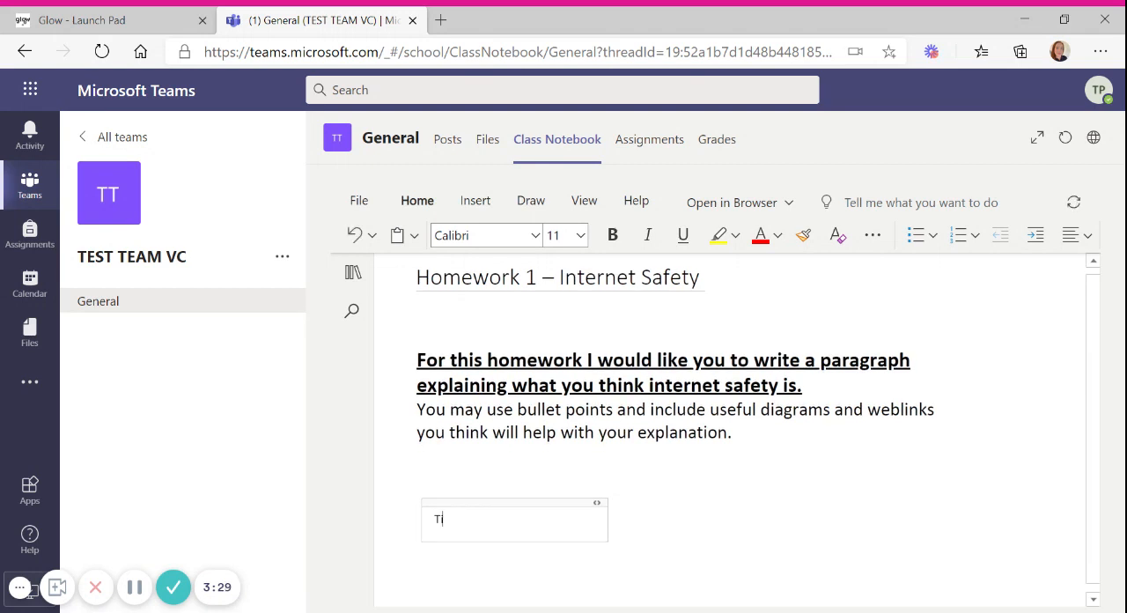
type("his is m")
type("y work.")
left_click(414, 520)
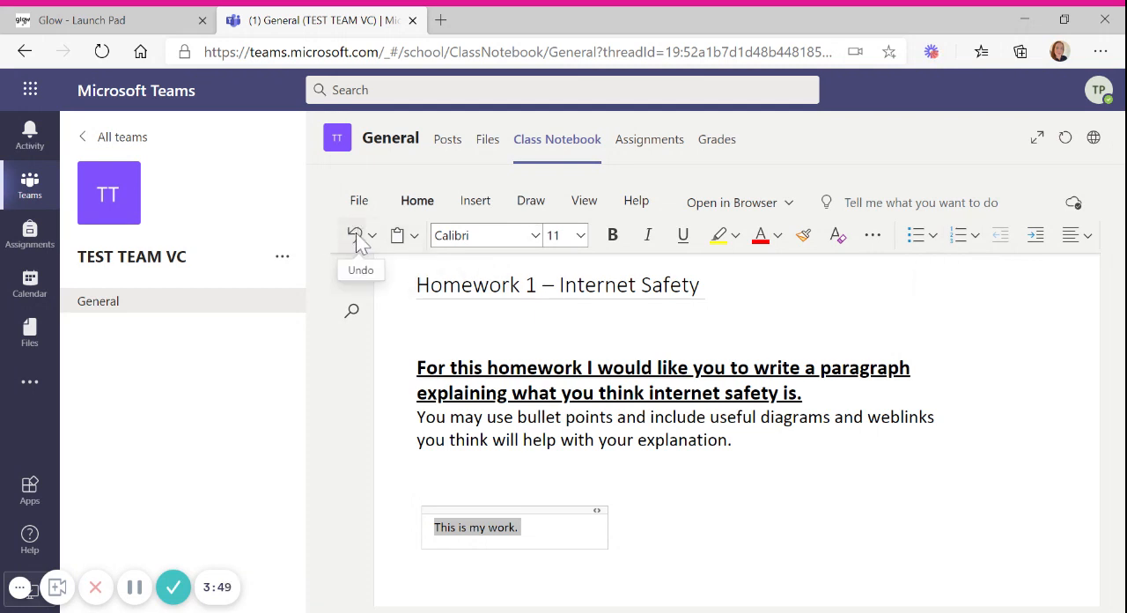
Step: Attach the Internet safety PowerPoint file in an empty spot to the right of the "This is my work." text
left_click(713, 542)
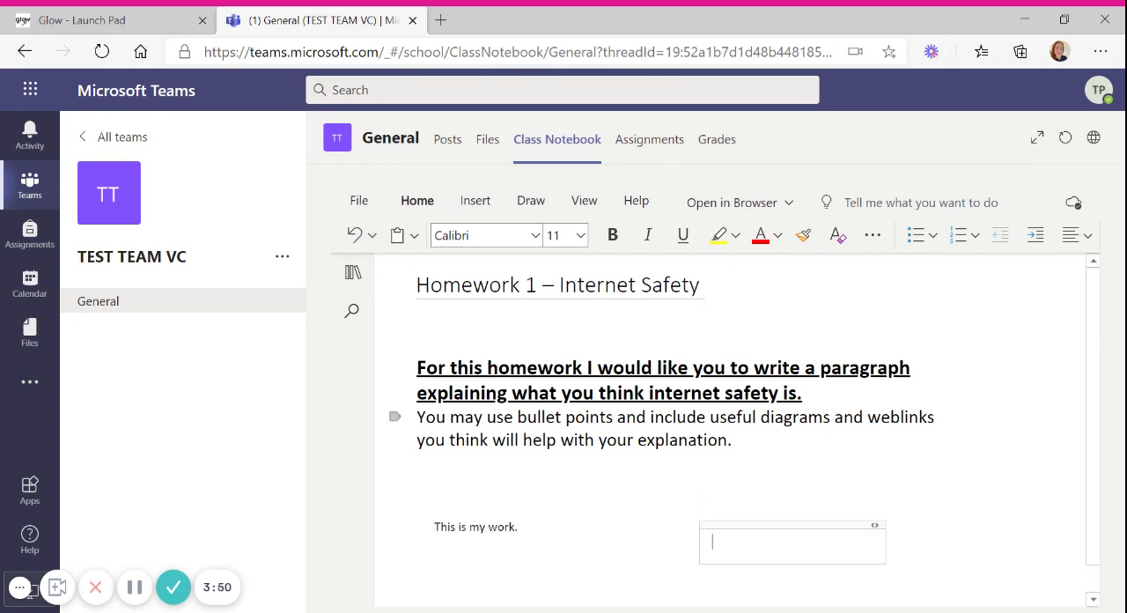
left_click(475, 201)
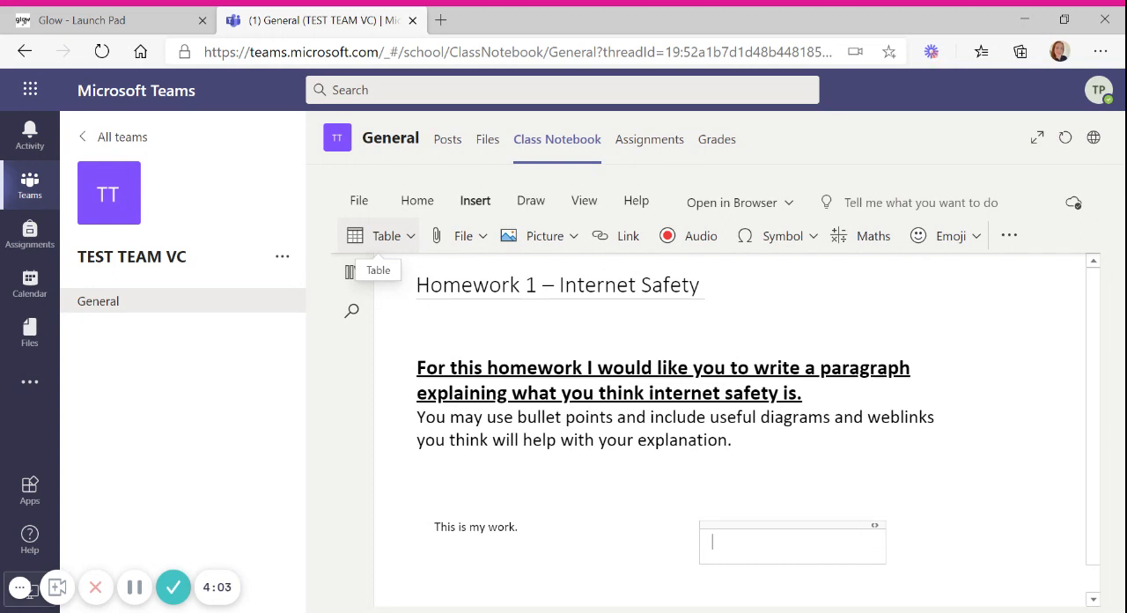
left_click(490, 245)
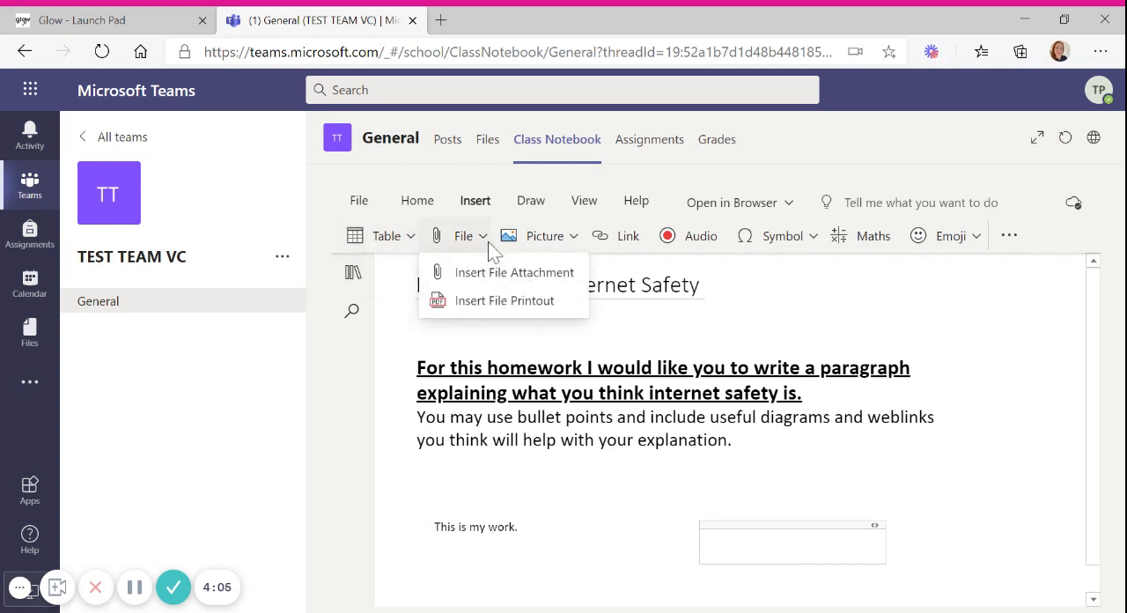
left_click(487, 279)
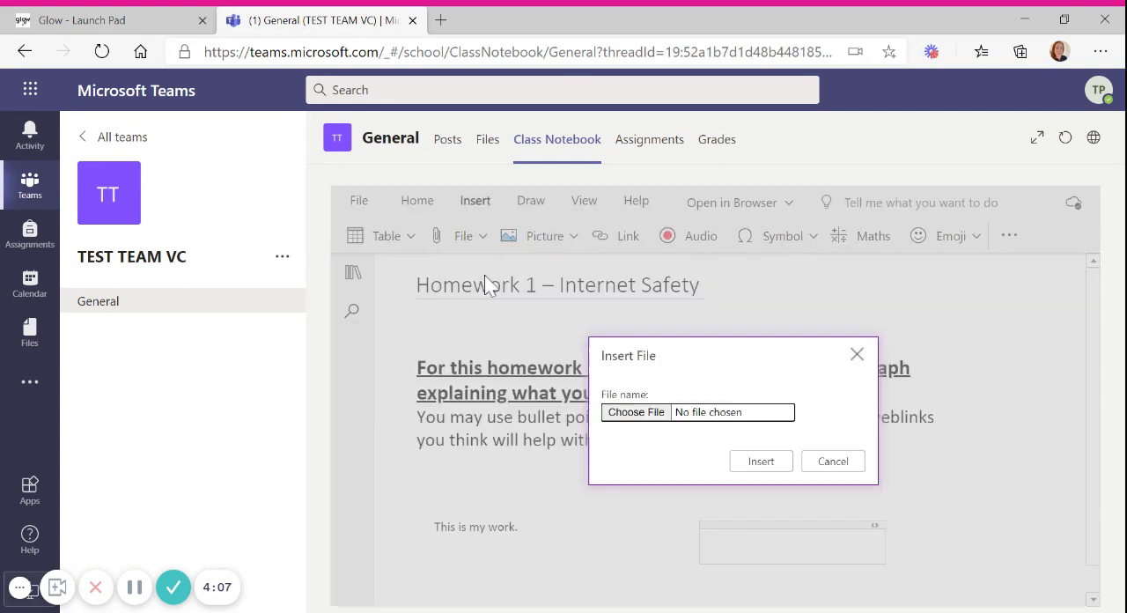
left_click(649, 421)
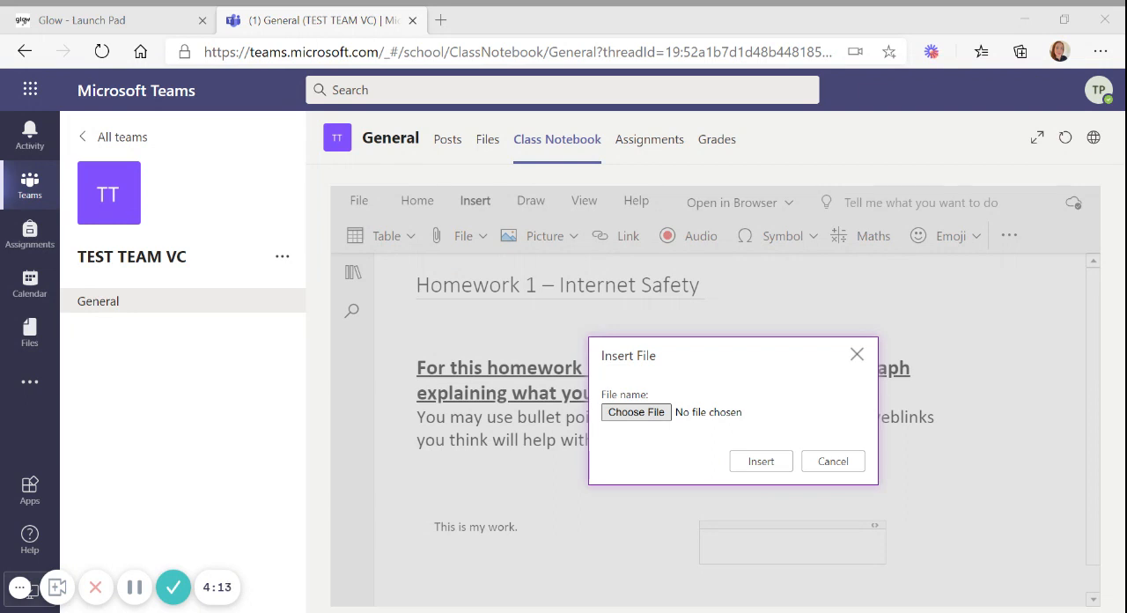
left_click(761, 461)
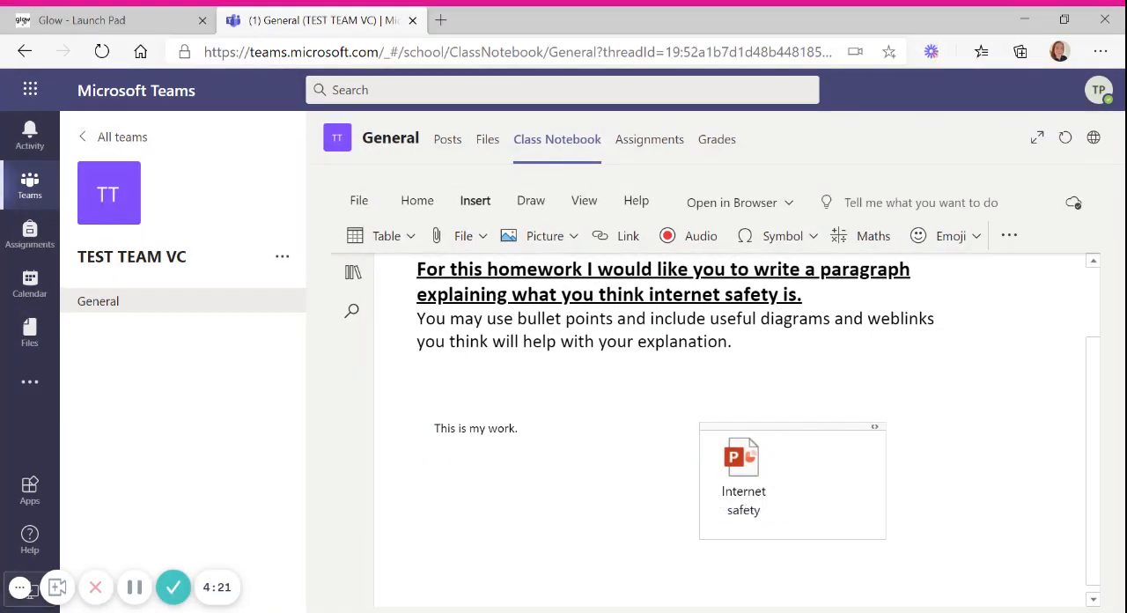
Step: Open the attached Internet safety presentation from the page and download a copy of it
left_click(753, 475)
double_click(749, 524)
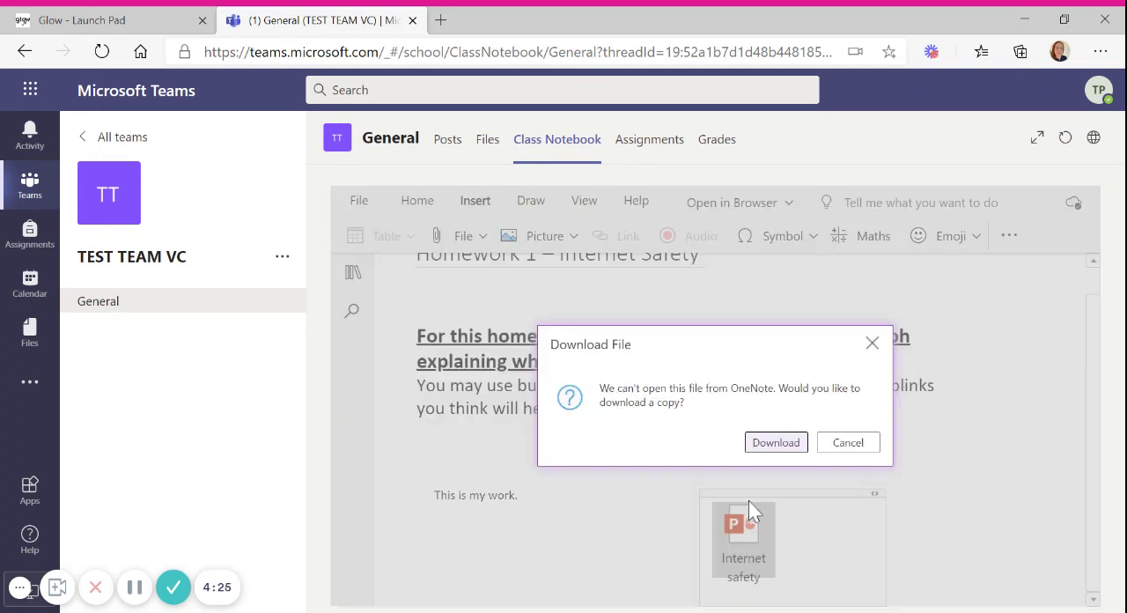
left_click(766, 447)
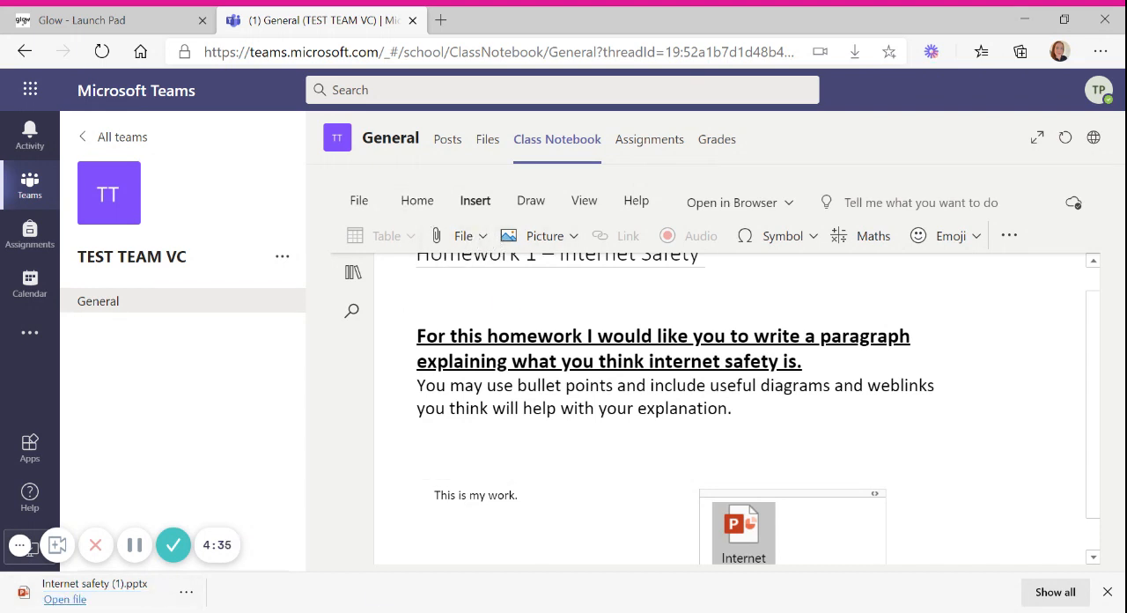
Step: Insert Internet safety.docx as a file printout below the "This is my work." text and look through its pages
left_click(485, 246)
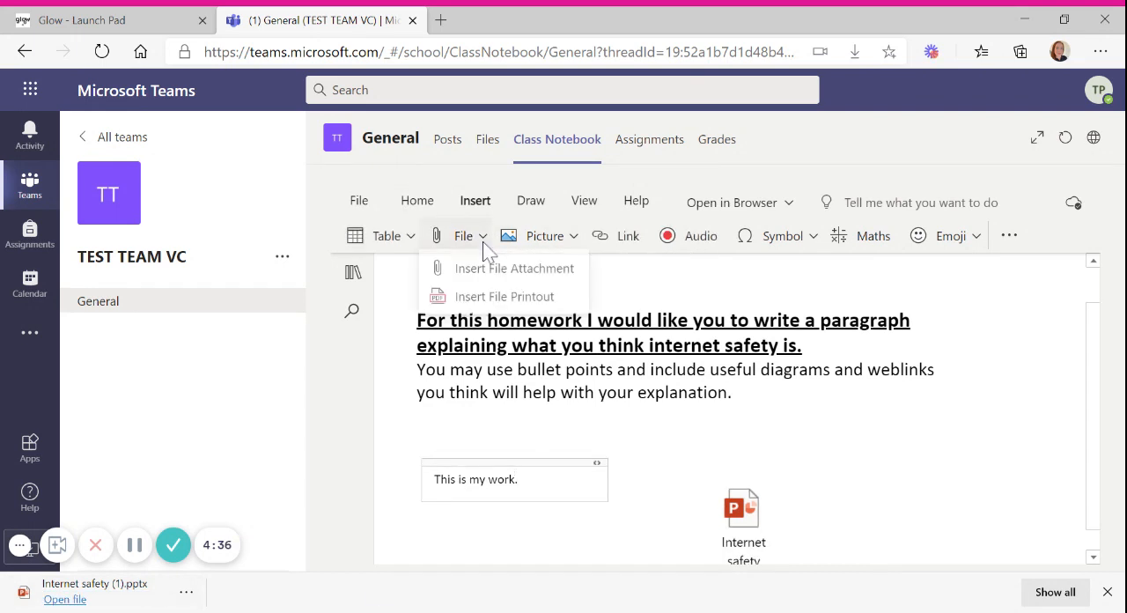
left_click(493, 297)
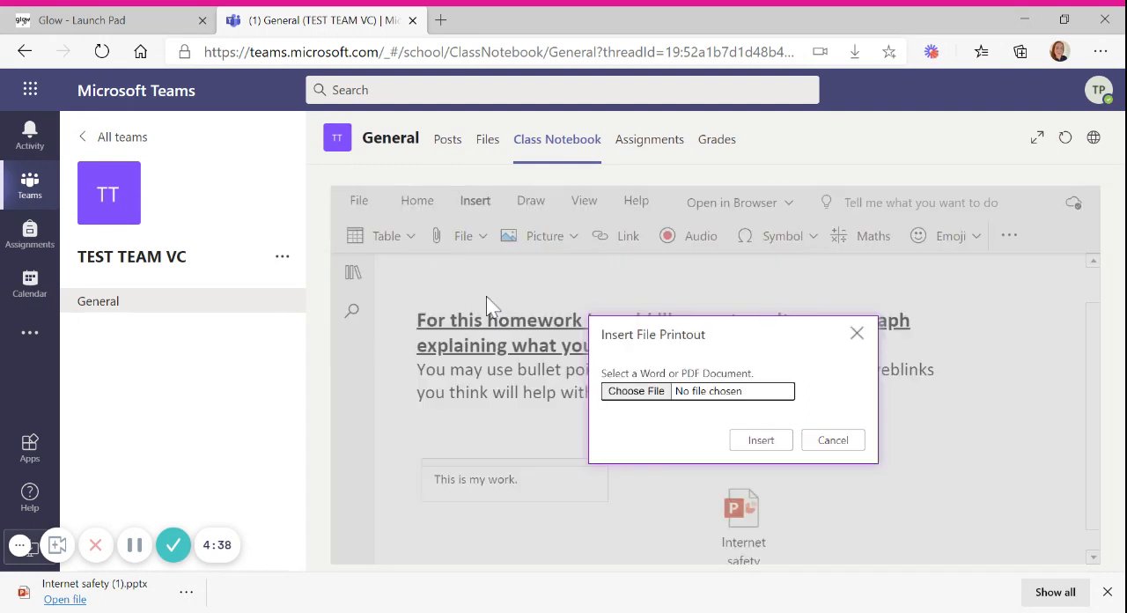
left_click(628, 399)
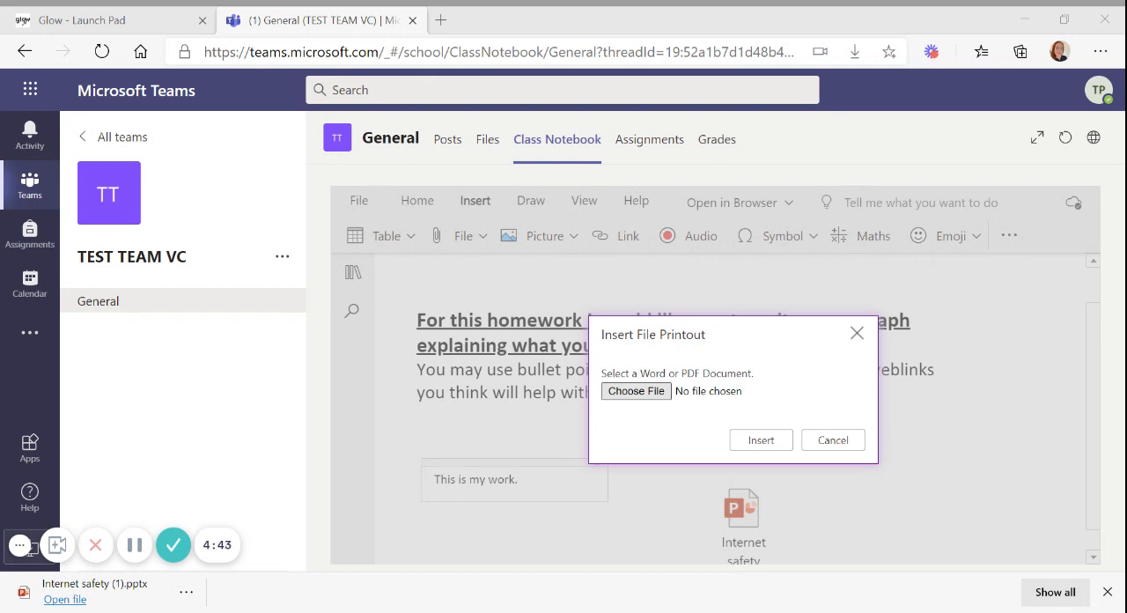
left_click(768, 446)
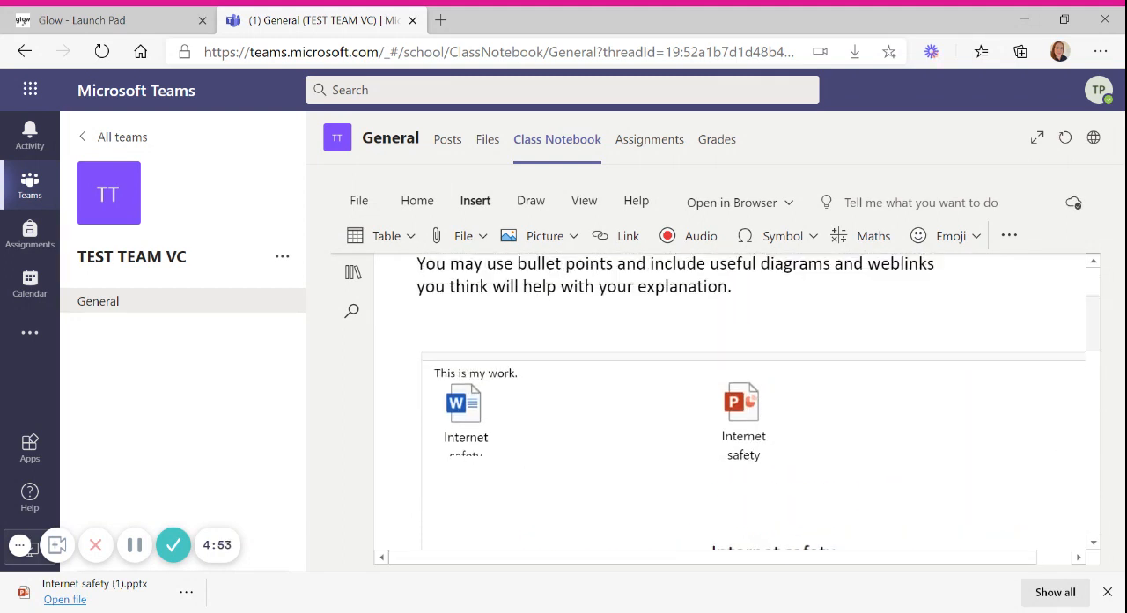
left_click(733, 379)
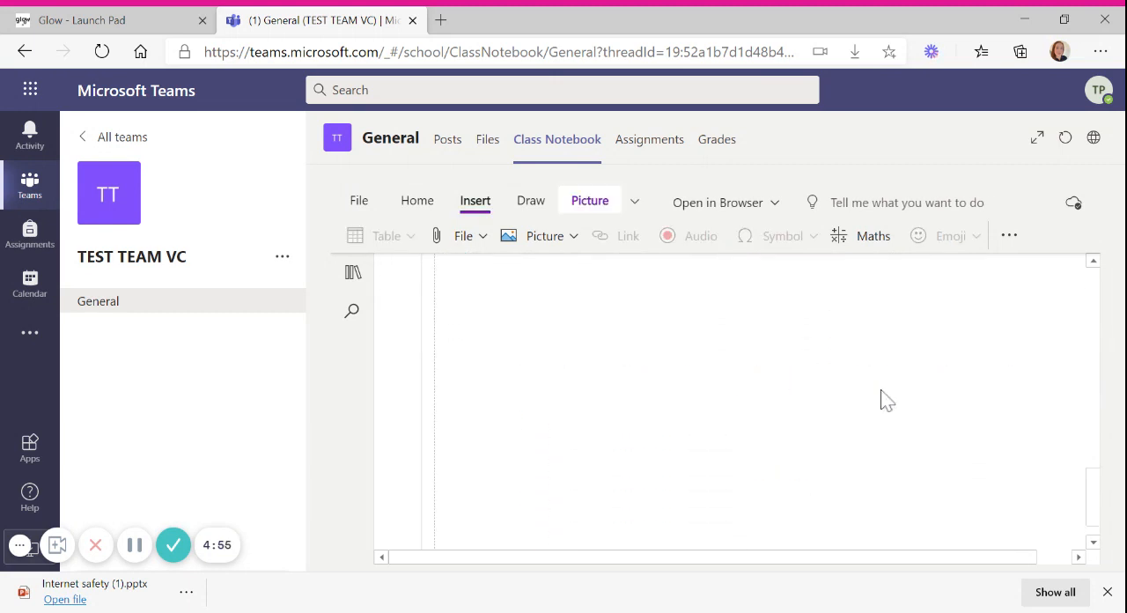
scroll(956, 375, "up", 5)
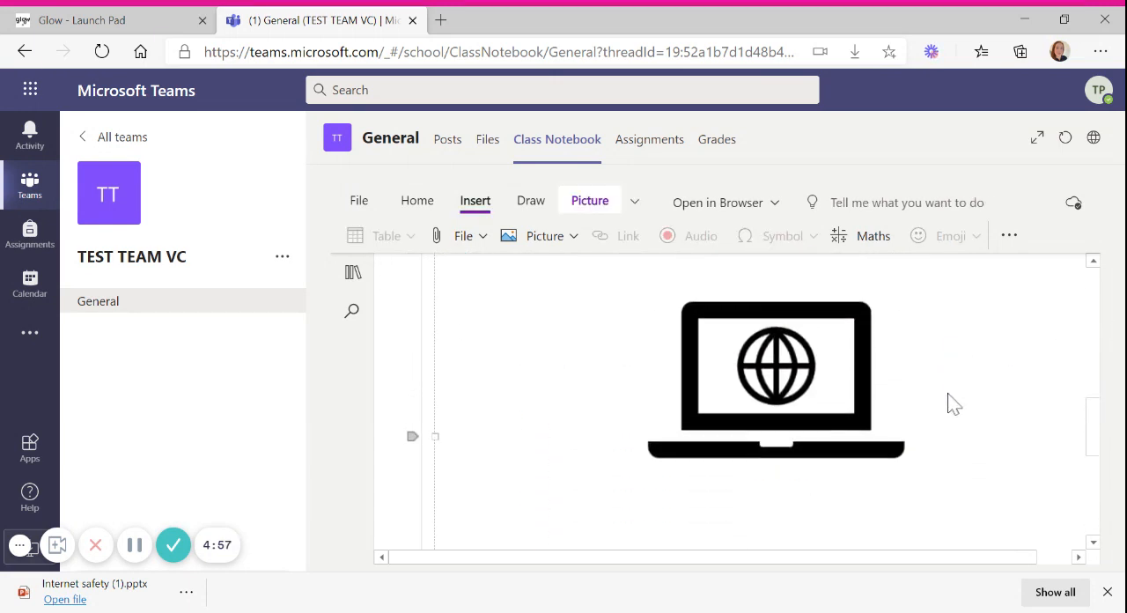
scroll(950, 399, "up", 2)
scroll(952, 399, "down", 2)
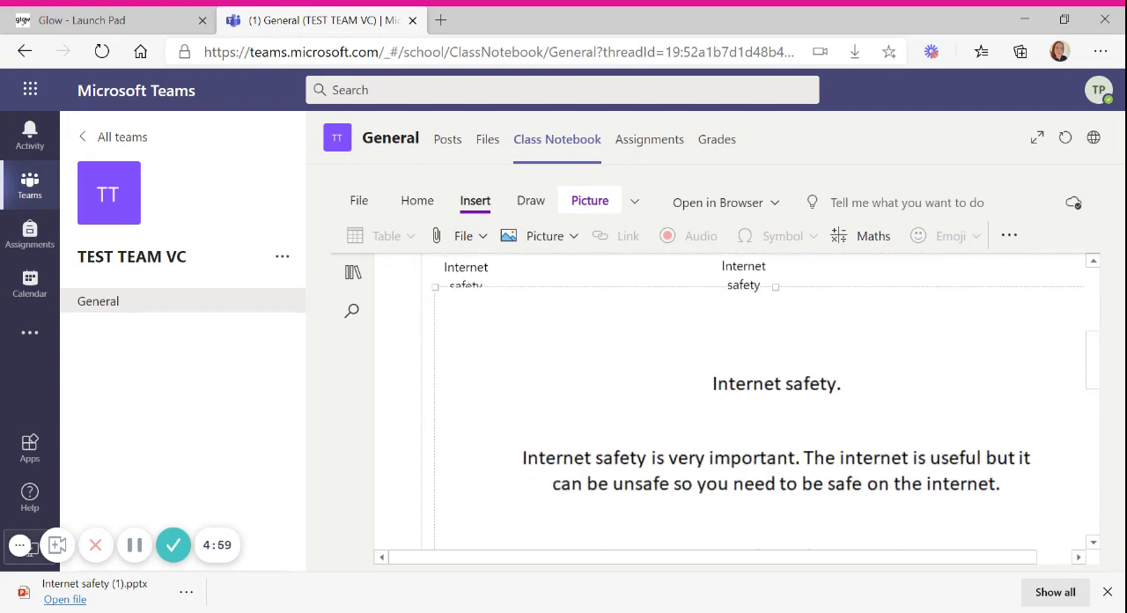
Step: Look over the Internet safety printout on the page and check the available sources for inserting a picture
scroll(957, 407, "down", 1)
scroll(952, 408, "up", 3)
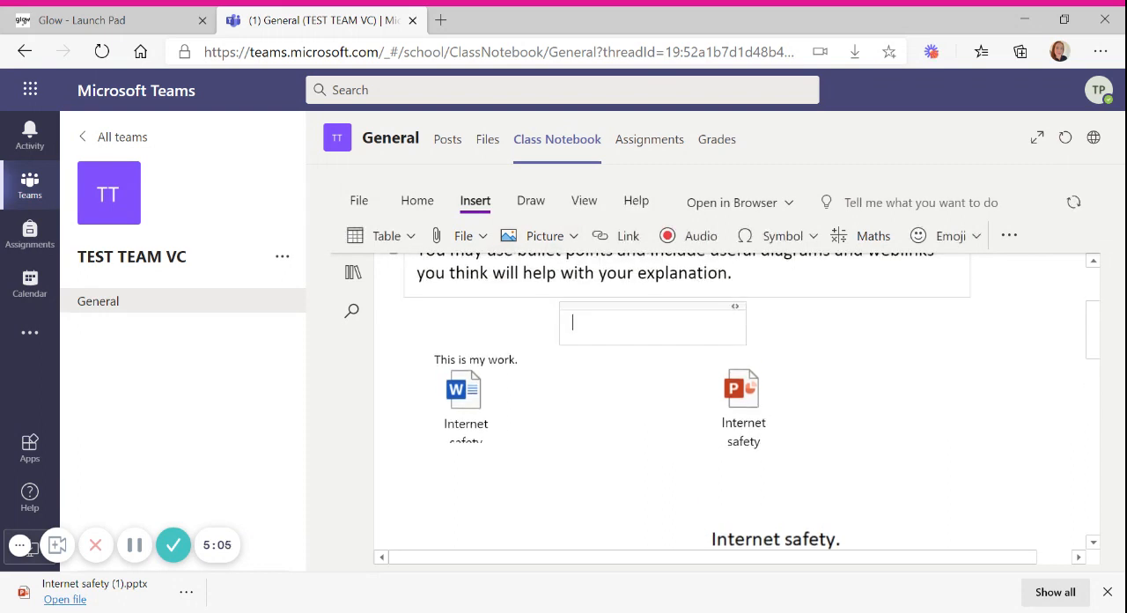
left_click(561, 240)
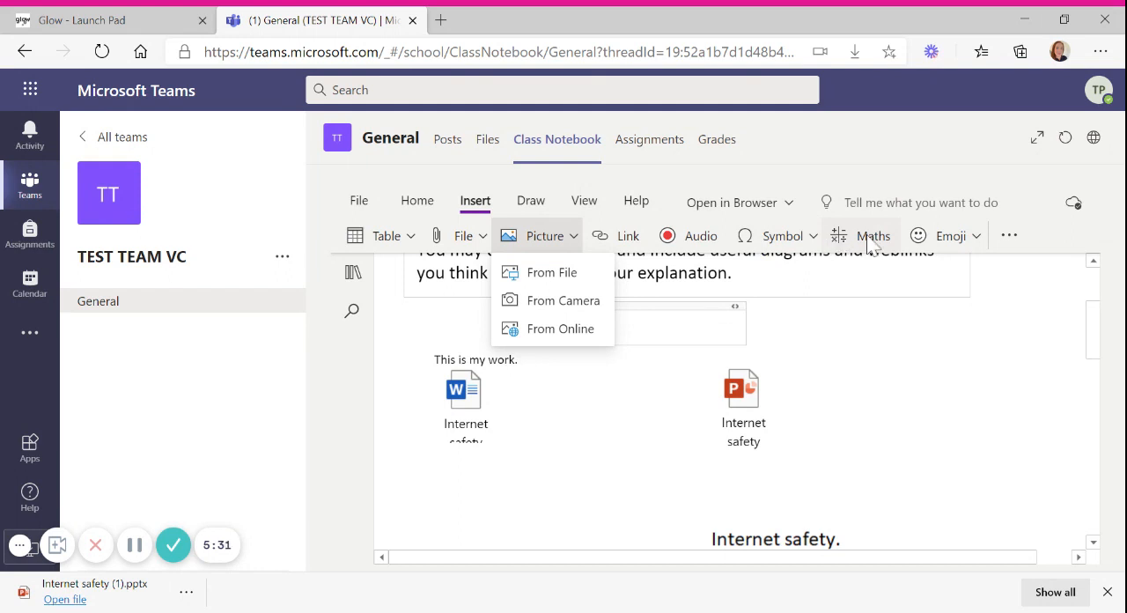
Step: Draw a black looping freehand scribble with the Pen between the Word and PowerPoint file icons
left_click(534, 202)
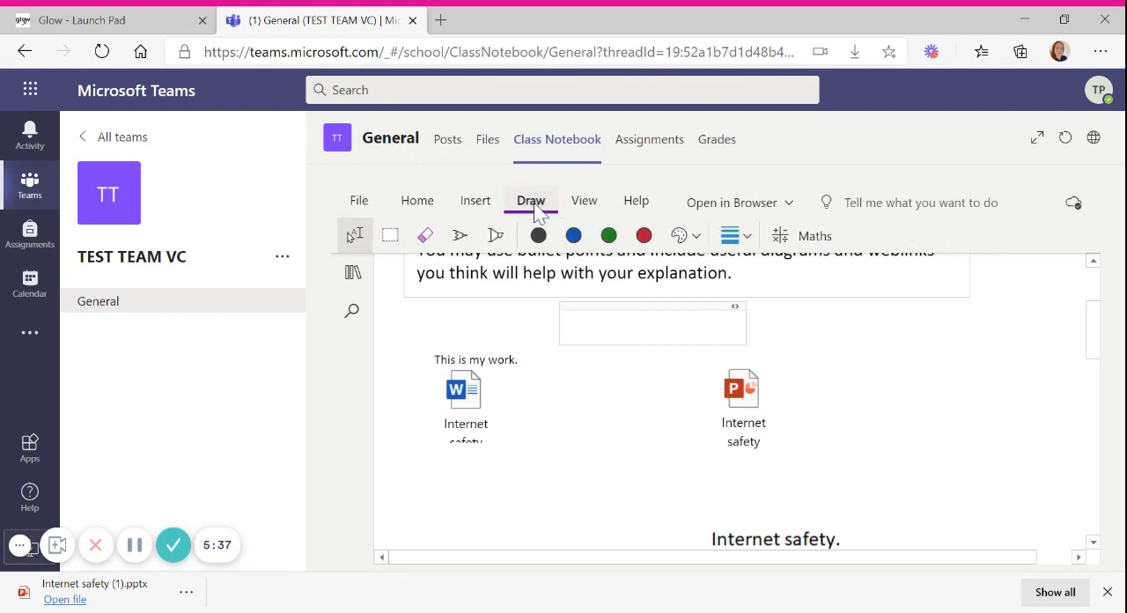
left_click(460, 238)
mouse_move(577, 393)
left_mouse_down()
mouse_move(629, 372)
mouse_move(557, 440)
mouse_move(644, 421)
mouse_move(651, 441)
mouse_move(685, 382)
mouse_move(687, 433)
left_mouse_up()
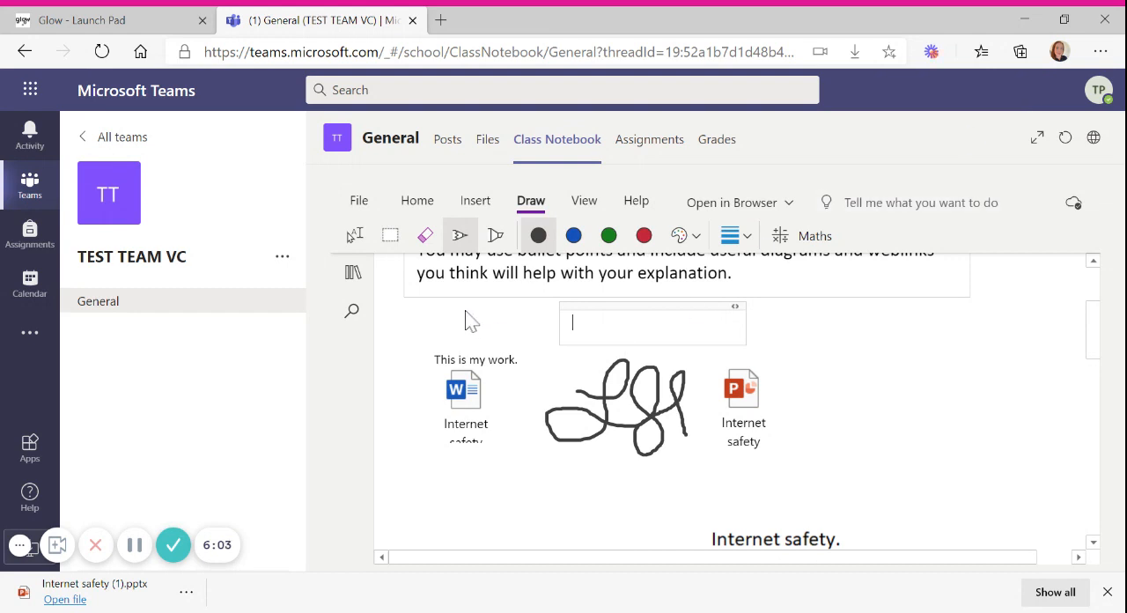
Step: Show the notebook's section and page list and look through the sections under Test Pupil
scroll(363, 299, "up", 4)
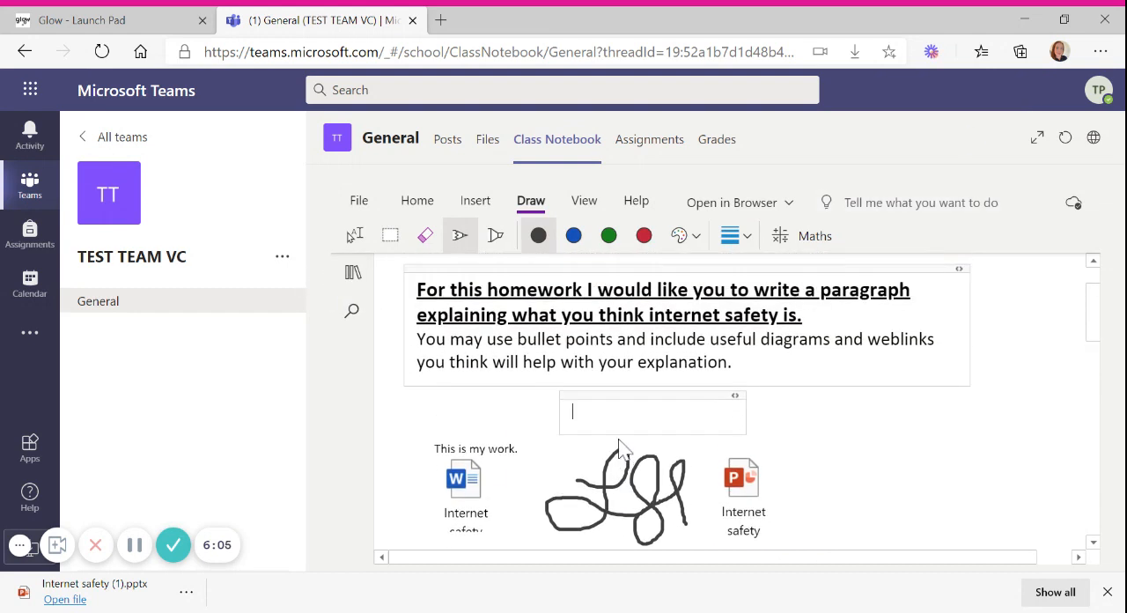
left_click(358, 280)
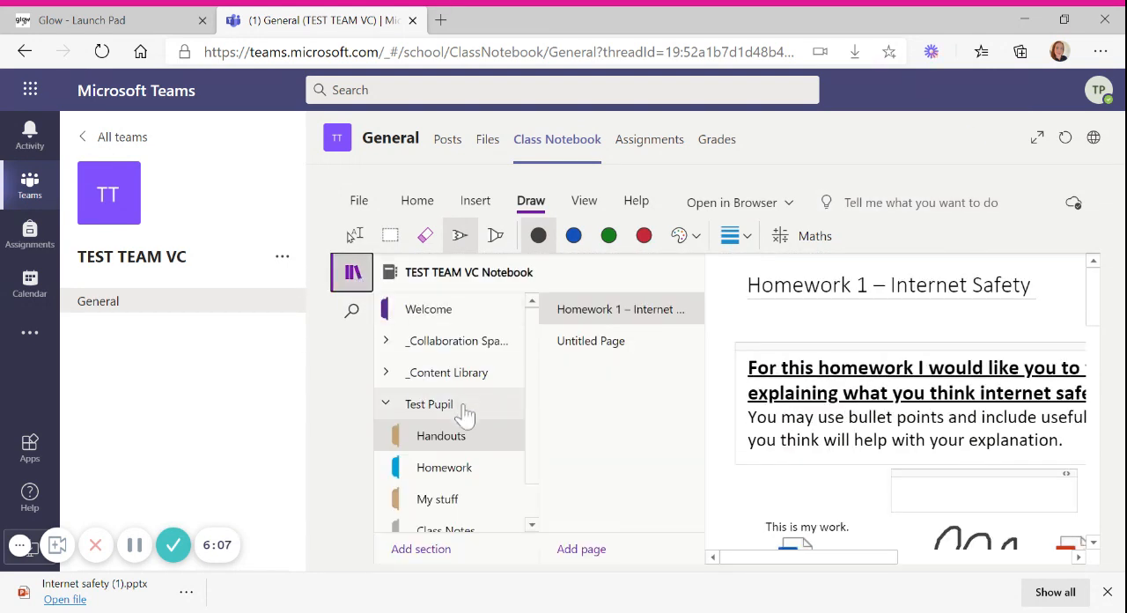
scroll(502, 421, "down", 1)
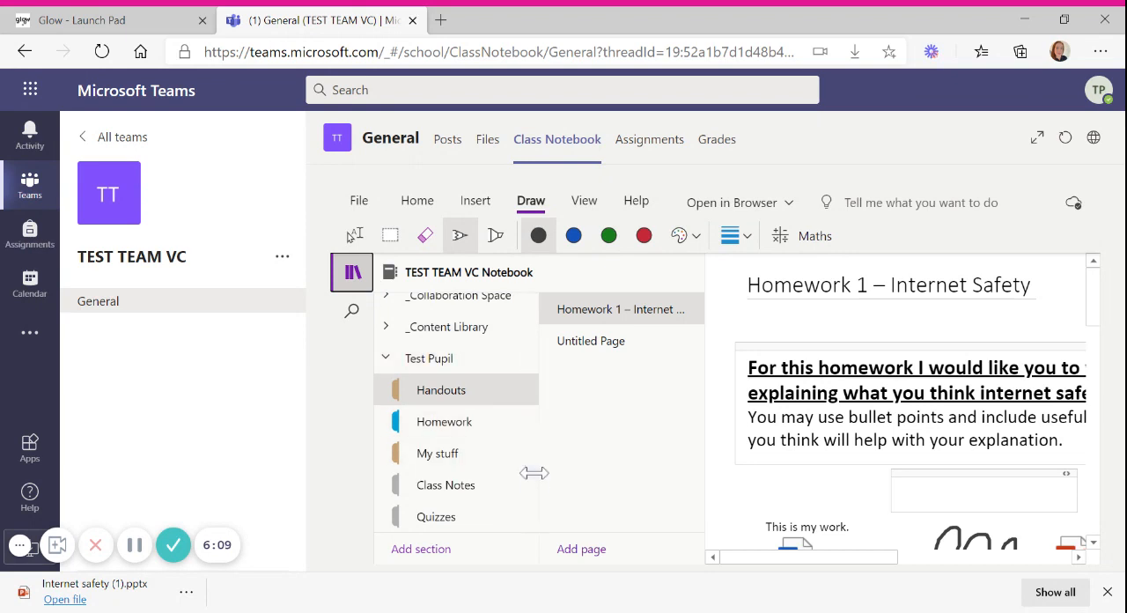